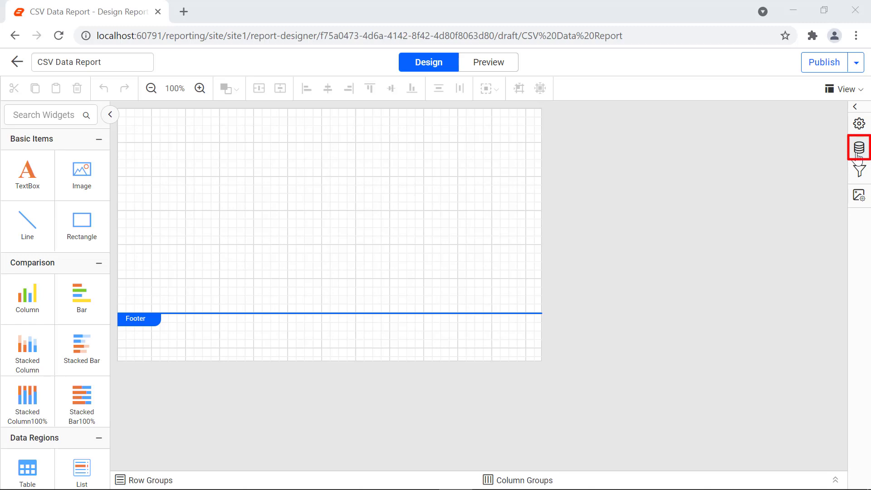
- From the Data panel, add a new data connection of type CSV
click(858, 155)
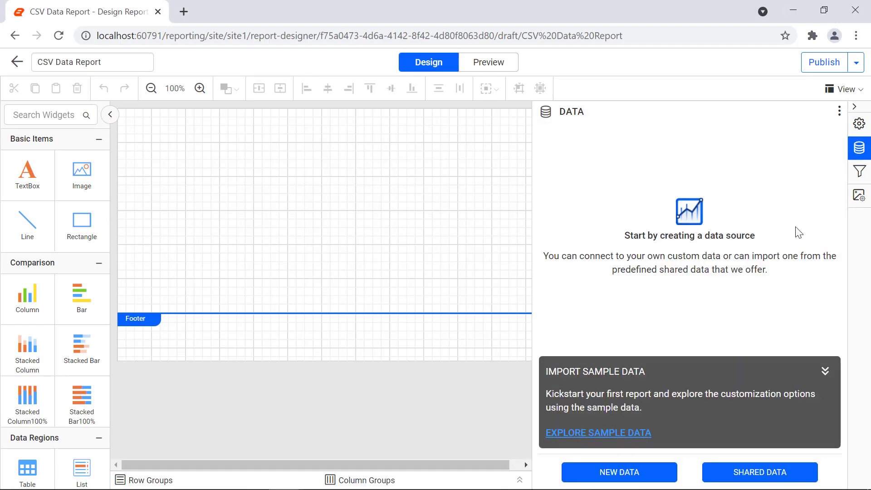
click(635, 476)
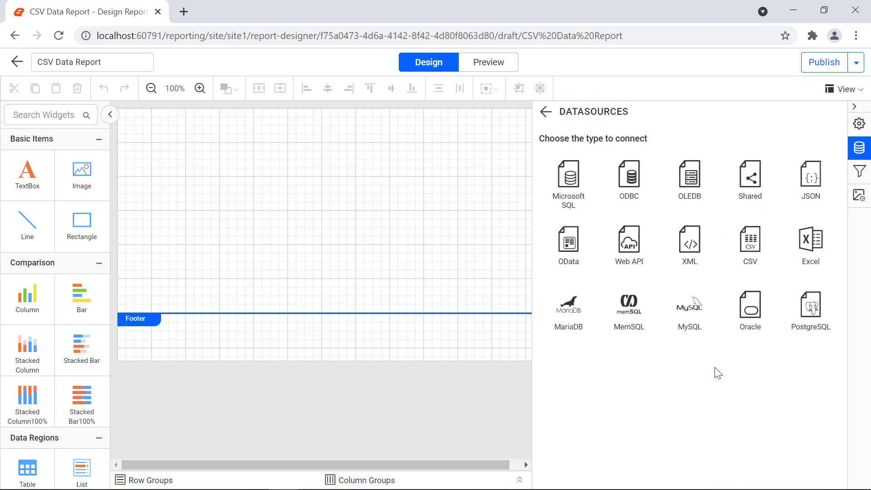
click(754, 263)
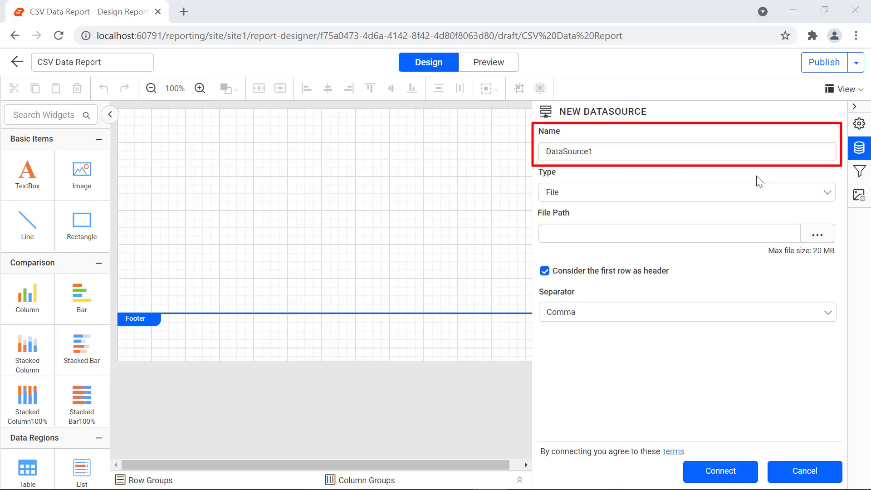
- Name the CSV data source UserDetails and keep its type as File
double_click(726, 153)
text(UserDetails)
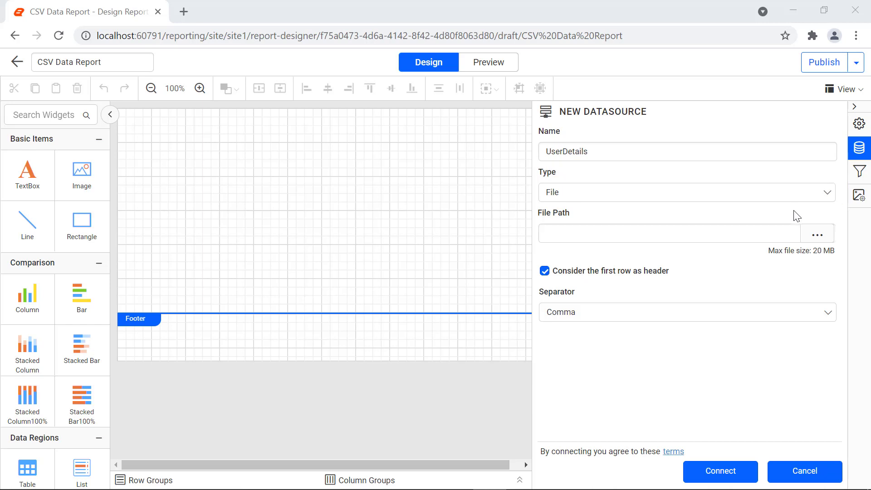
click(799, 198)
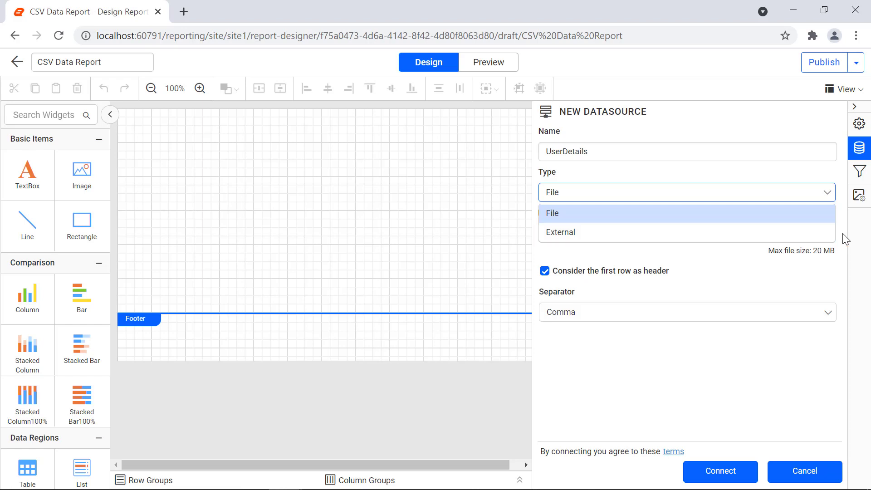
click(829, 215)
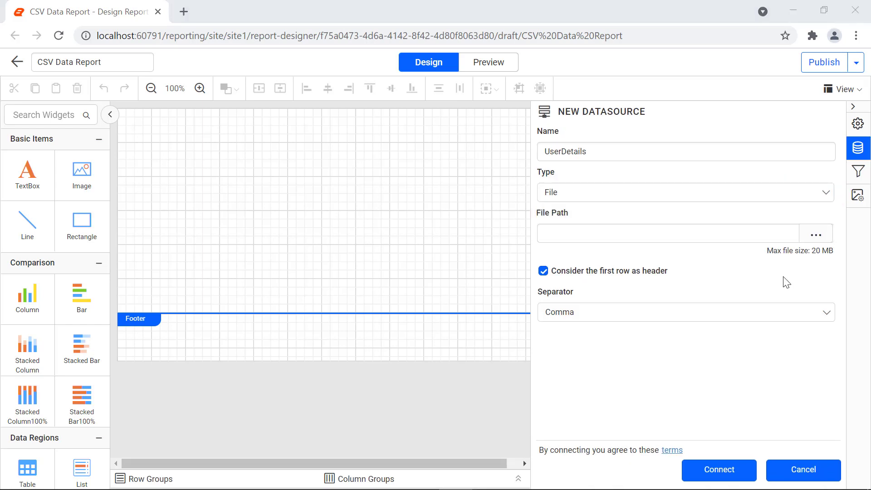
- Upload User-Details.csv from the Database > CSV folder as the file path
click(810, 240)
click(510, 184)
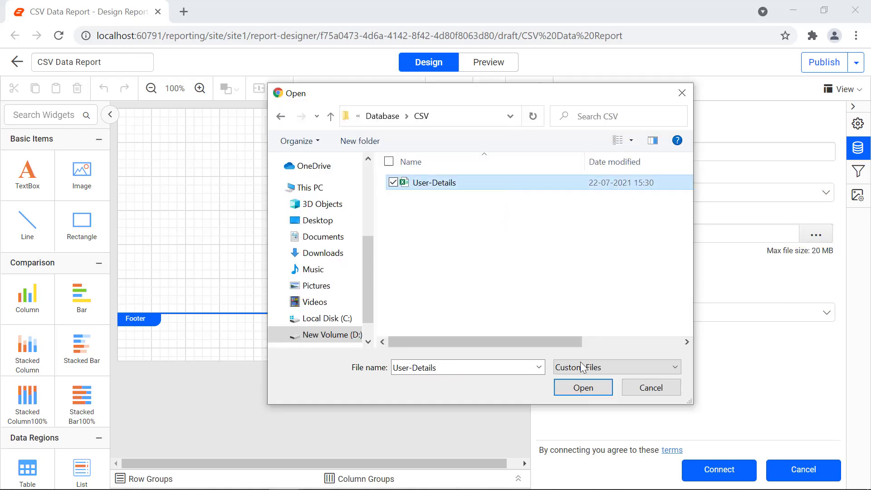
click(590, 389)
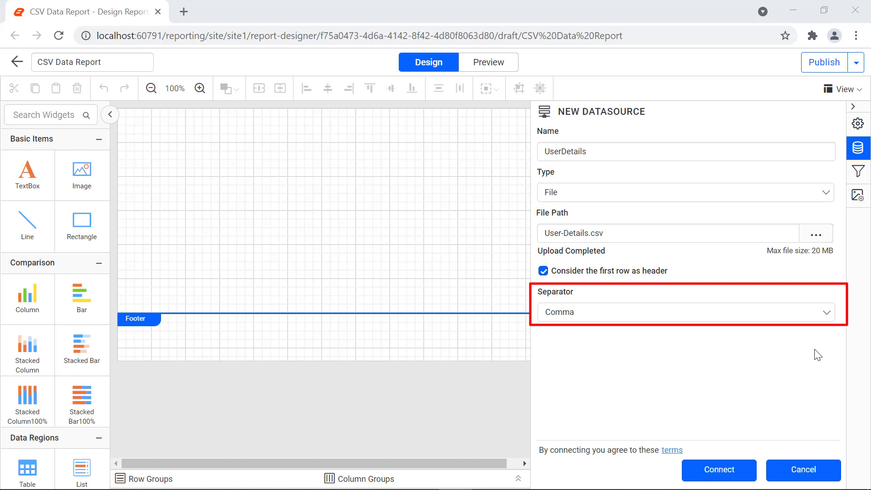
click(805, 320)
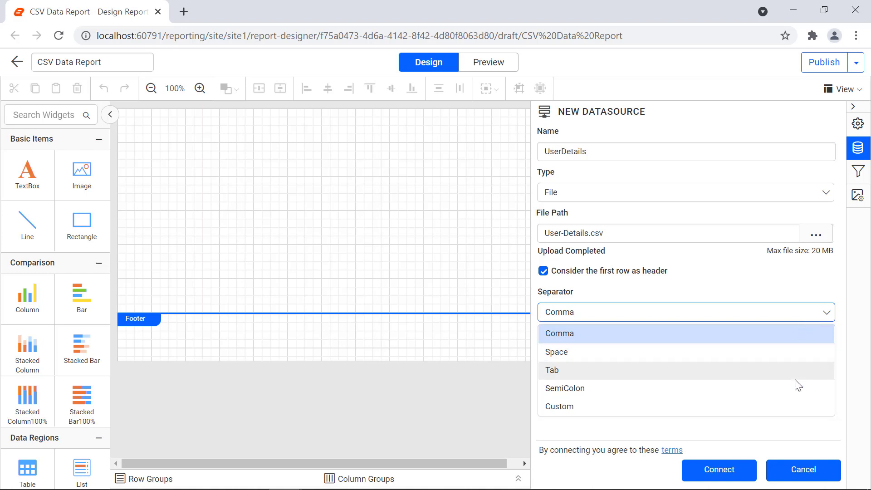
click(796, 406)
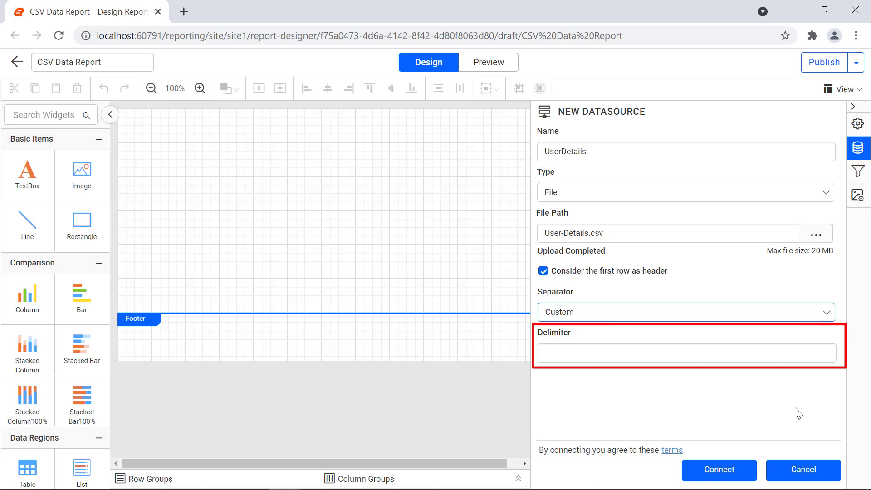
click(824, 318)
click(811, 333)
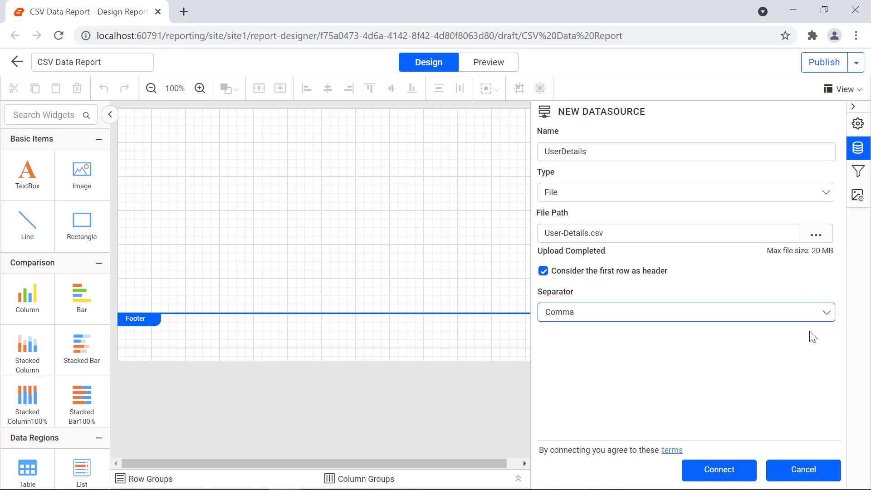
- Connect and build UsersDataset from the User-Details table, previewing its 101 records before finishing
click(749, 472)
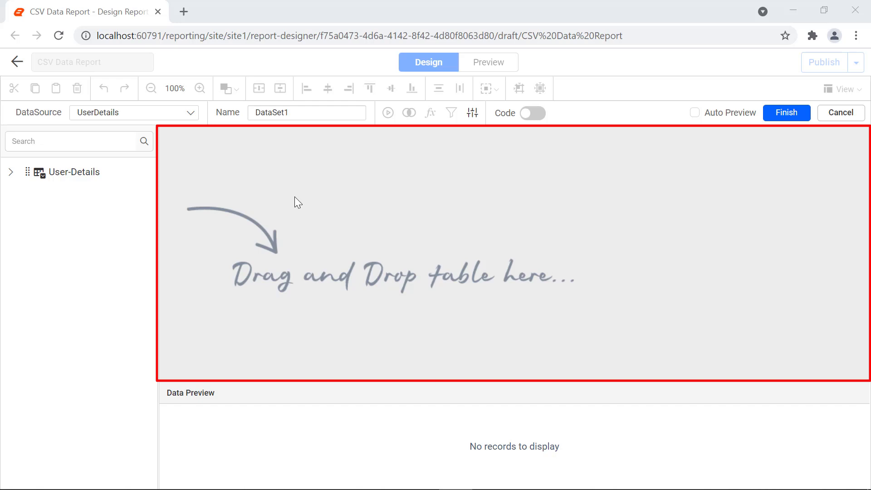
double_click(305, 112)
text(UsersDataset)
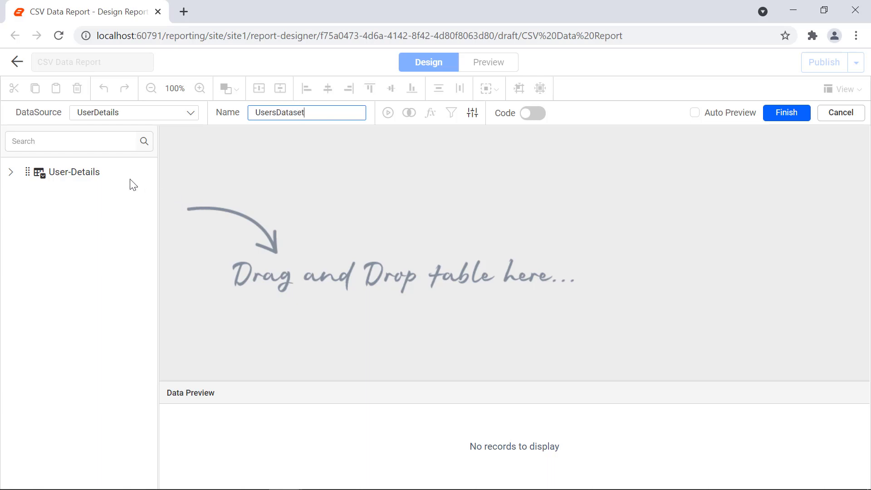
drag(87, 175, 260, 177)
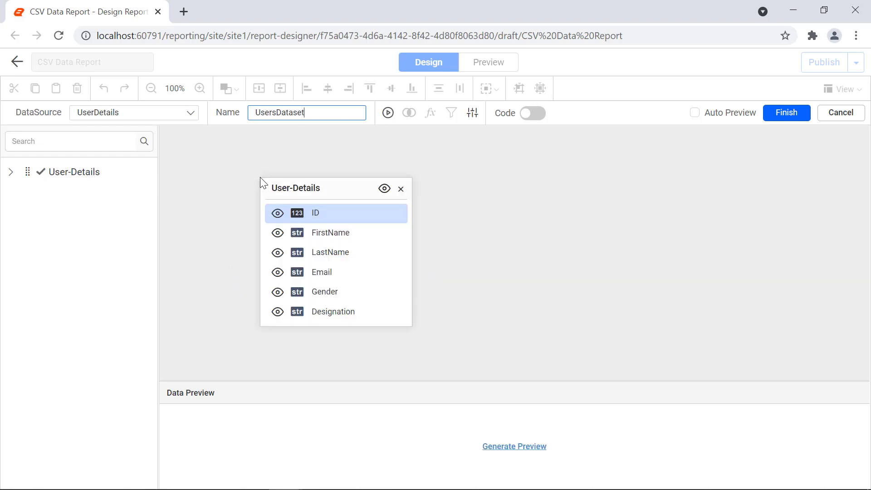
click(508, 448)
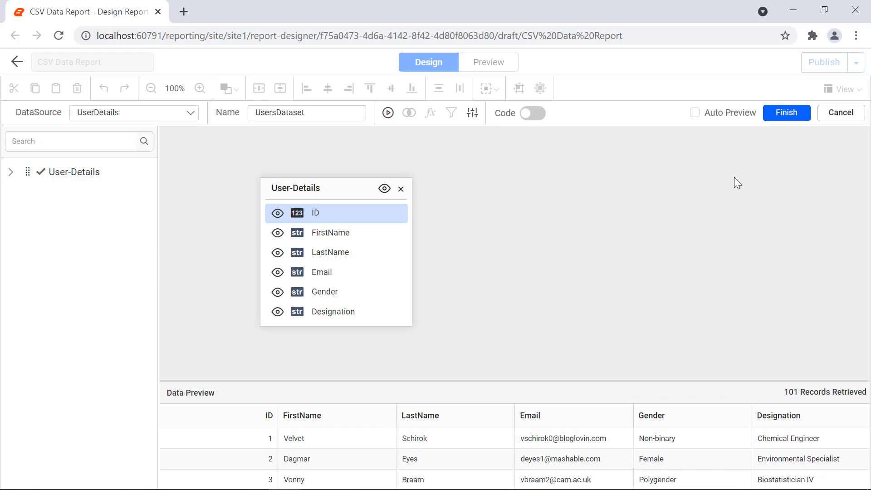
click(779, 118)
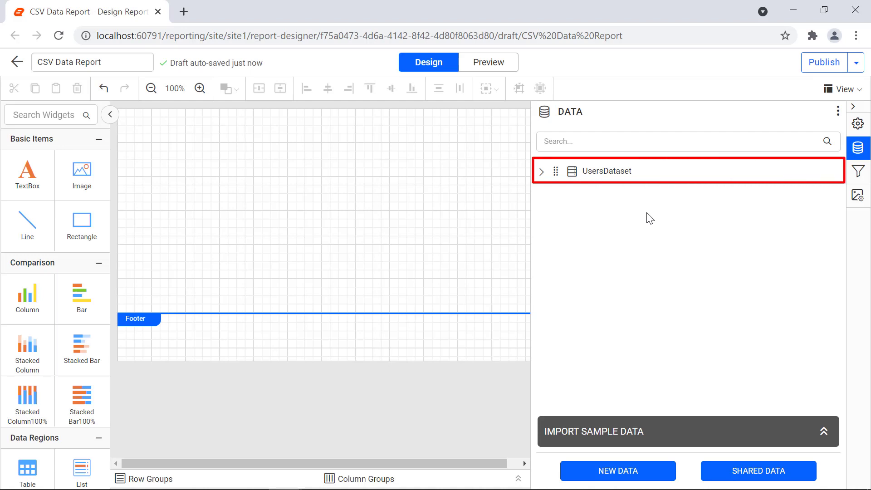
- Check UsersDataset's fields, then begin a second data connection from the data listing
click(542, 175)
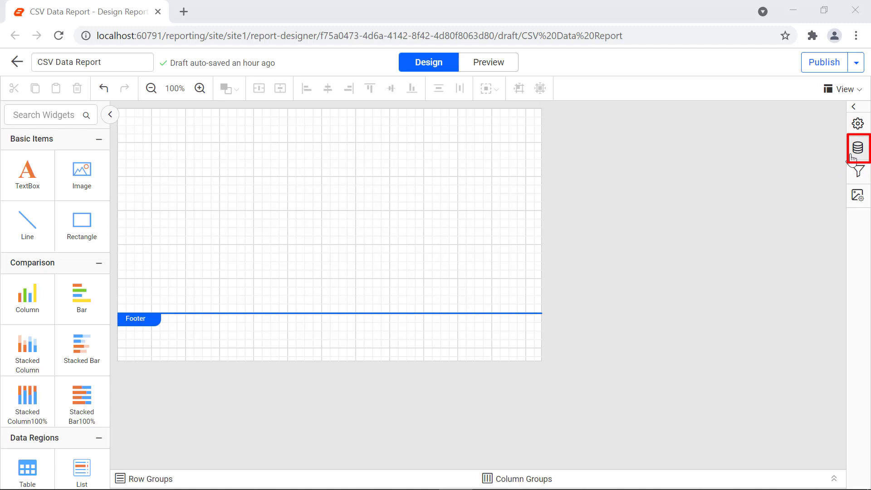
click(852, 154)
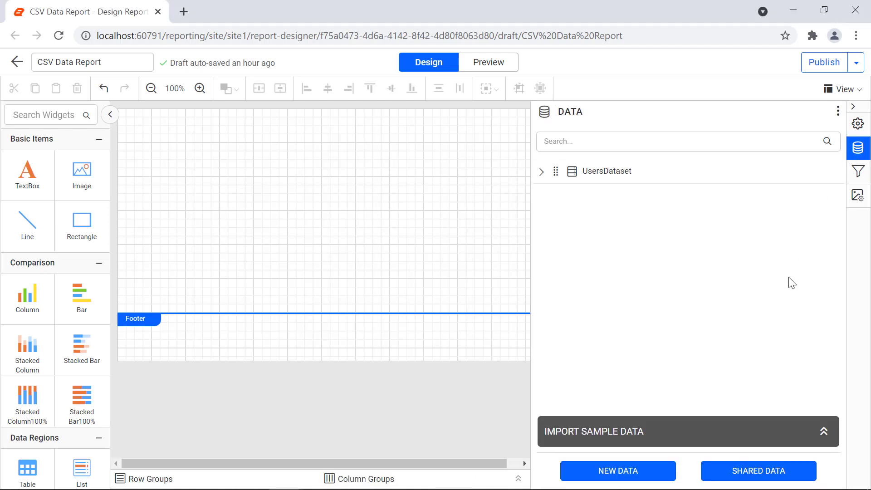
click(644, 472)
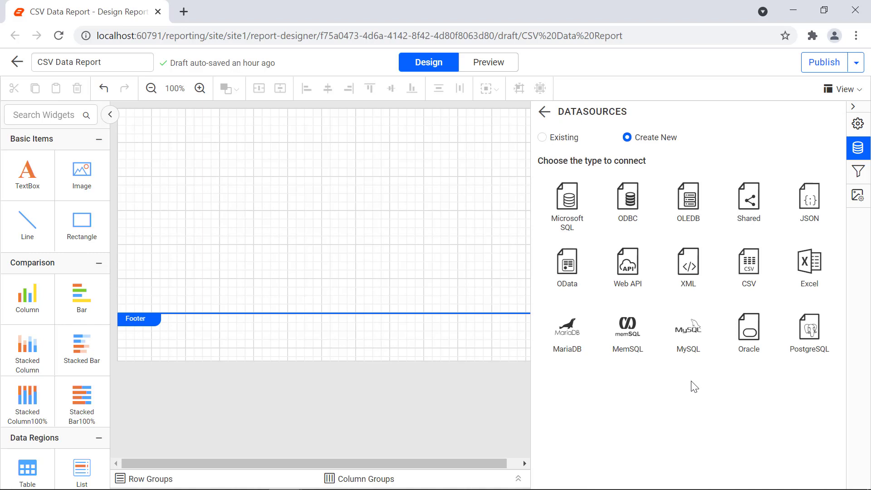
- Name the CSV source EmployeeDetails, set type External, and paste the Employee-Details.csv URL
click(750, 288)
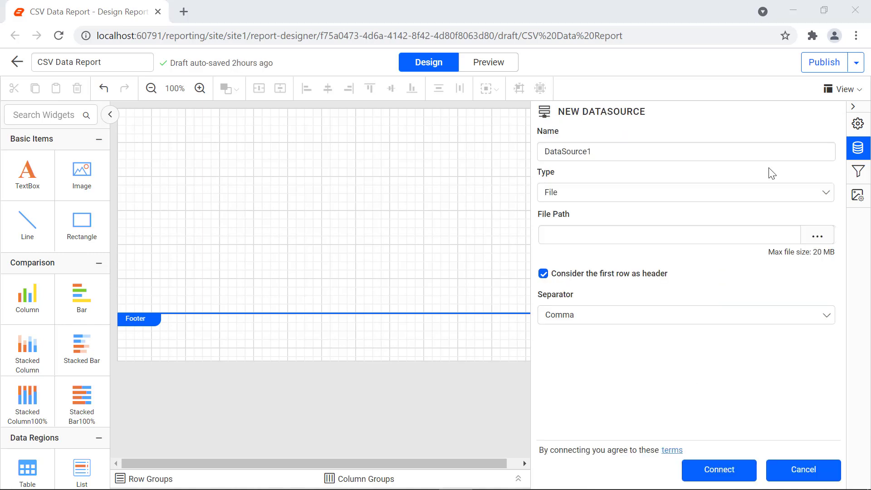
text(EmployeeDetails)
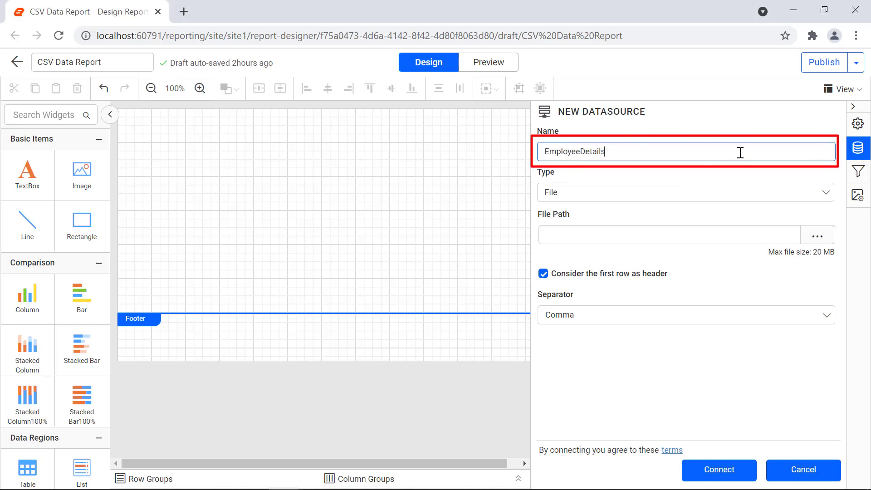
click(820, 196)
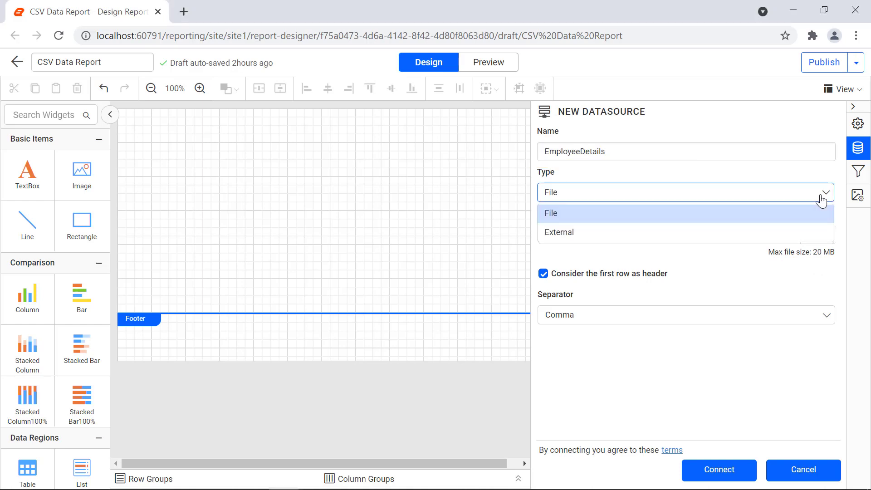
click(808, 232)
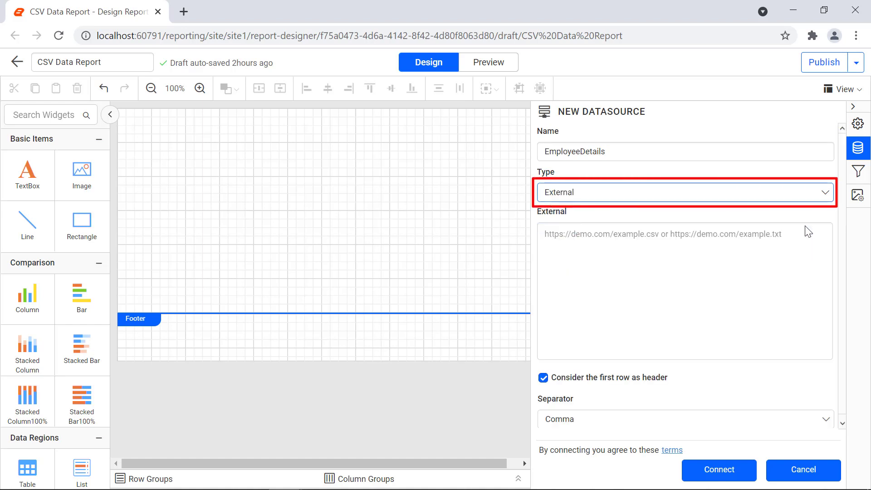
click(731, 333)
text(https://raw.githubusercontent.com/boldreports/resources/master/video-tutorial/data/Employee-Details.csv)
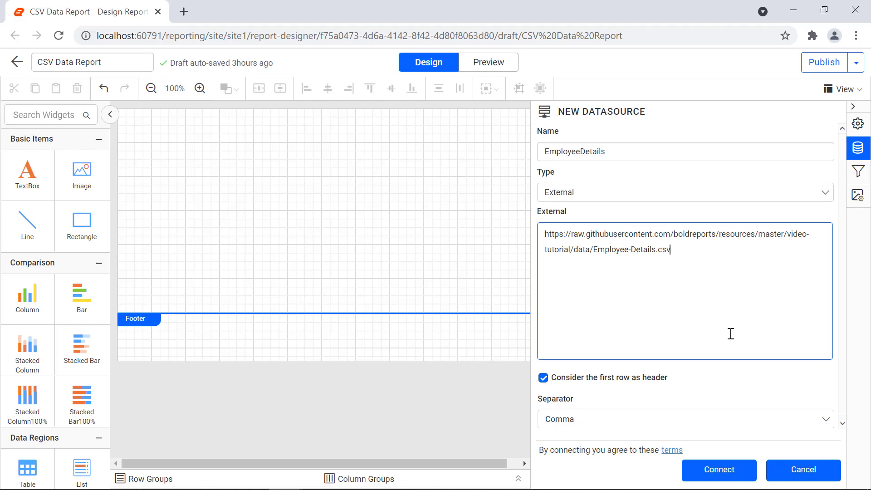
click(748, 391)
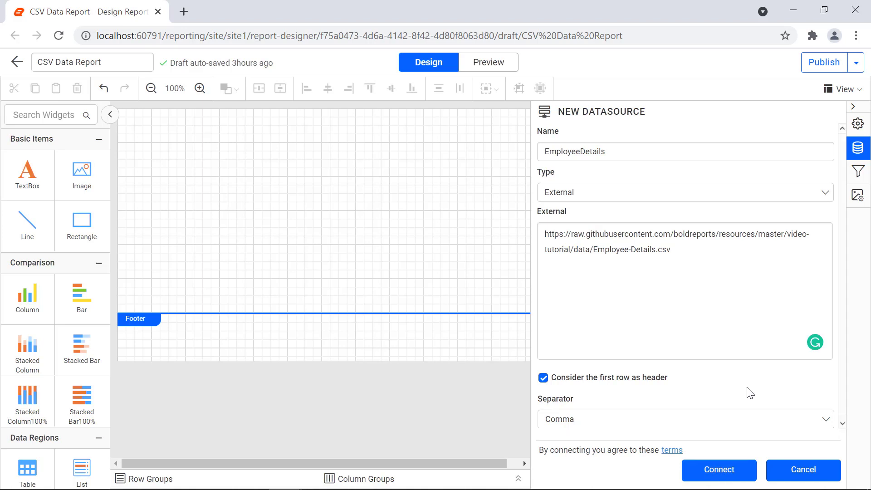
- Connect EmployeeDetails and create EmployeeDataset from the Result table, previewing 101 records
click(737, 471)
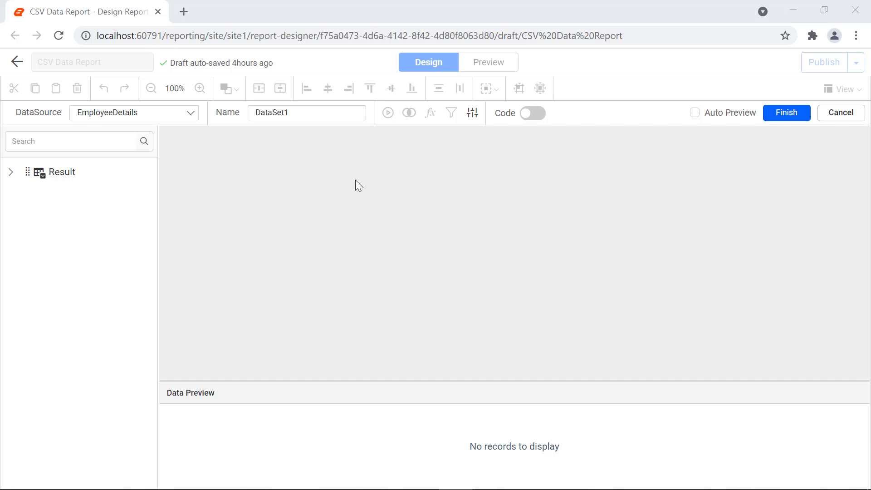
double_click(323, 112)
text(EmployeeDataset)
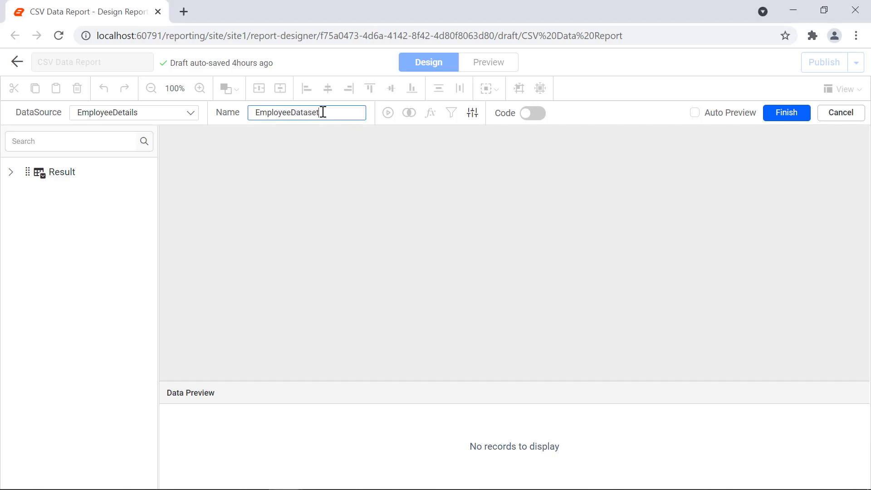
drag(75, 178, 194, 168)
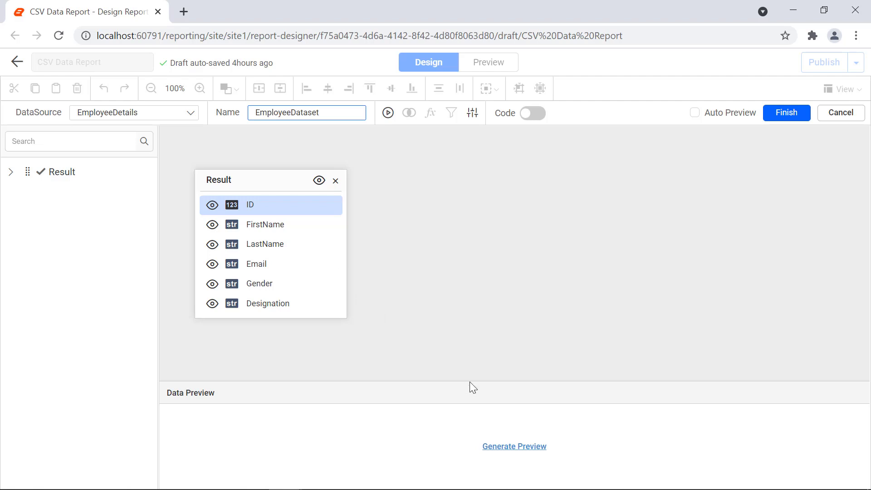
click(517, 447)
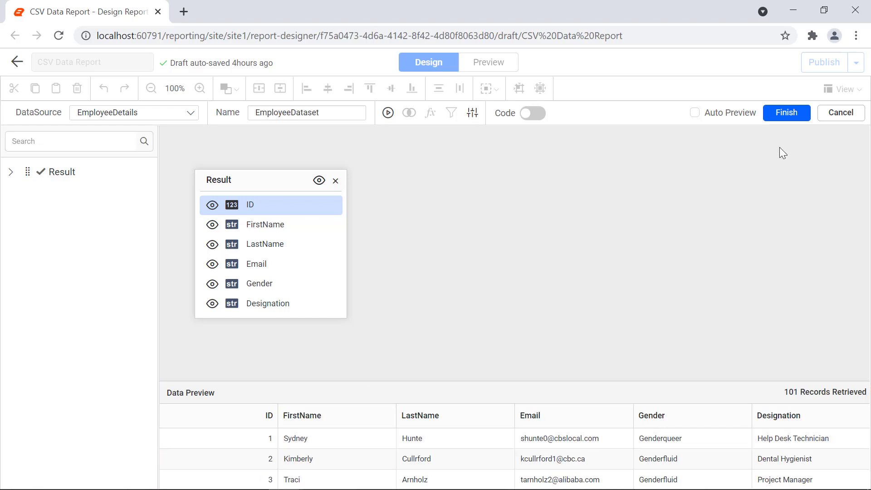
click(787, 113)
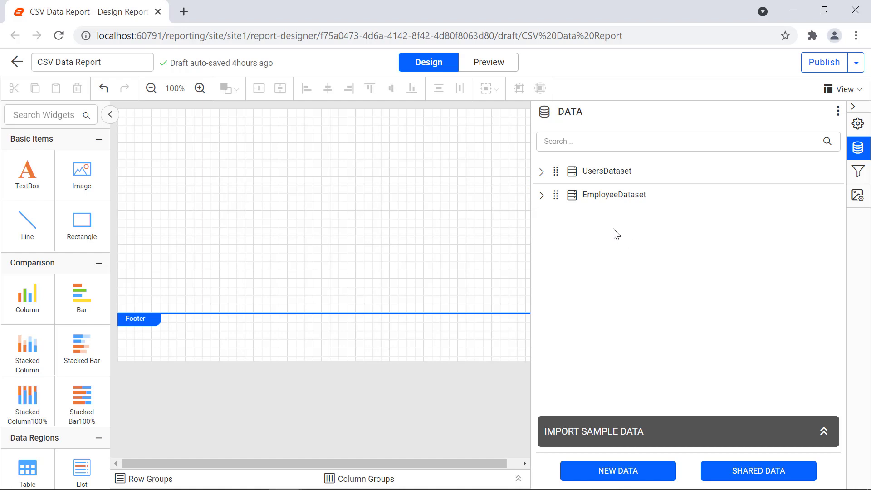
- Place a table at the report's top-left and insert two columns for five in total
click(542, 196)
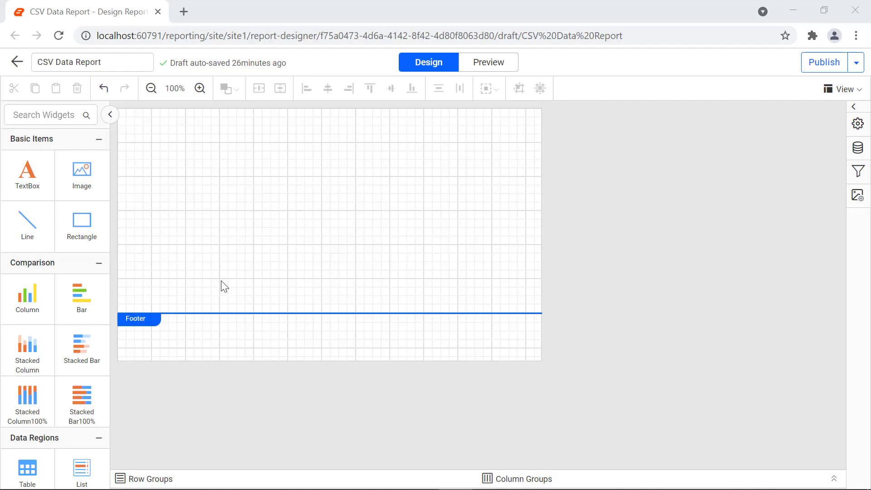
drag(27, 468, 138, 125)
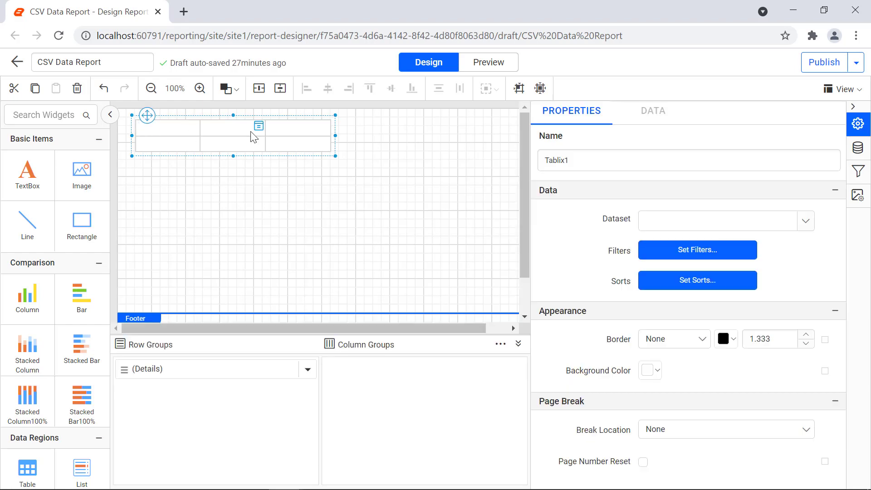
right_click(296, 115)
click(429, 152)
right_click(383, 115)
mouse_move(469, 131)
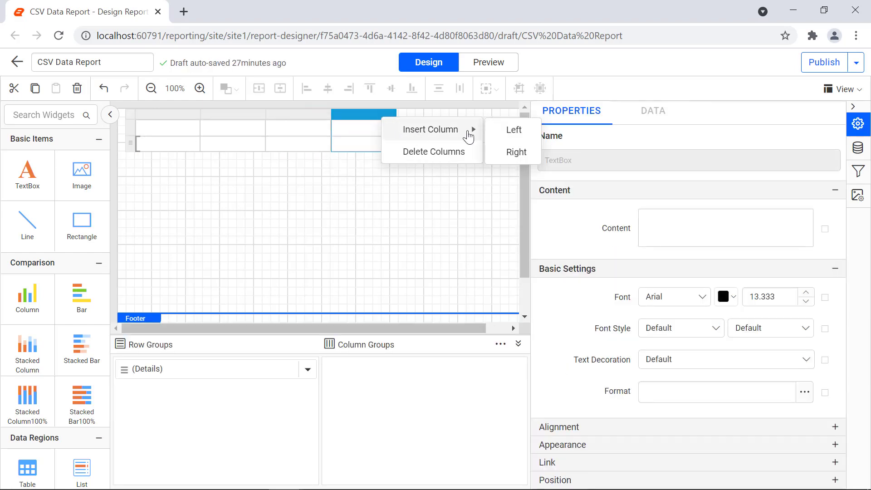
click(516, 152)
- Enter the headers ID, First Name, Last Name, Email and Gender
click(168, 127)
click(726, 227)
text(ID)
click(233, 127)
click(726, 227)
text(First Name)
click(315, 127)
text(Last Name)
click(377, 127)
click(654, 220)
text(Email)
click(486, 127)
click(655, 223)
text(Gender)
- Format the header row in bold Segoe UI, centred horizontally and middle-aligned vertically
click(130, 128)
click(674, 296)
scroll(695, 360, down, 5)
click(694, 363)
click(771, 328)
click(726, 432)
click(726, 397)
click(680, 355)
click(710, 427)
click(662, 387)
- Bind the detail cells to the ID, FirstName, LastName, Email and Gender fields
click(192, 143)
click(218, 210)
click(275, 142)
click(302, 211)
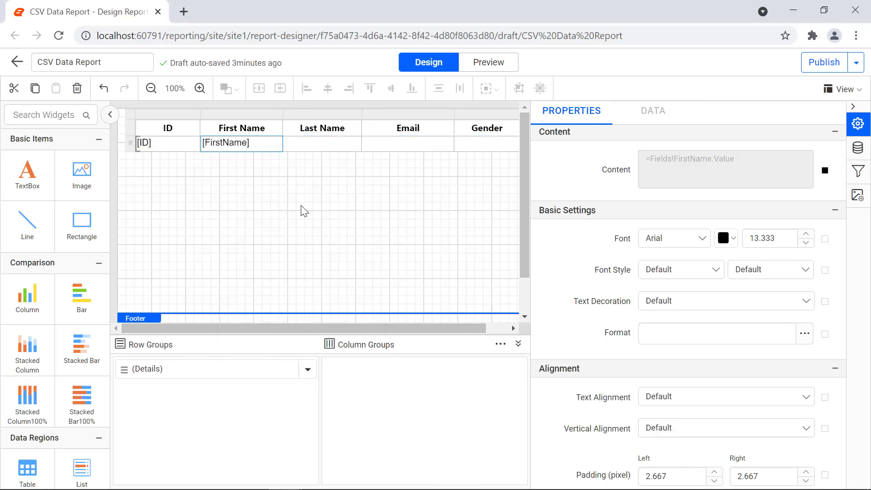
click(355, 143)
click(398, 231)
click(448, 143)
click(495, 253)
click(513, 143)
click(410, 251)
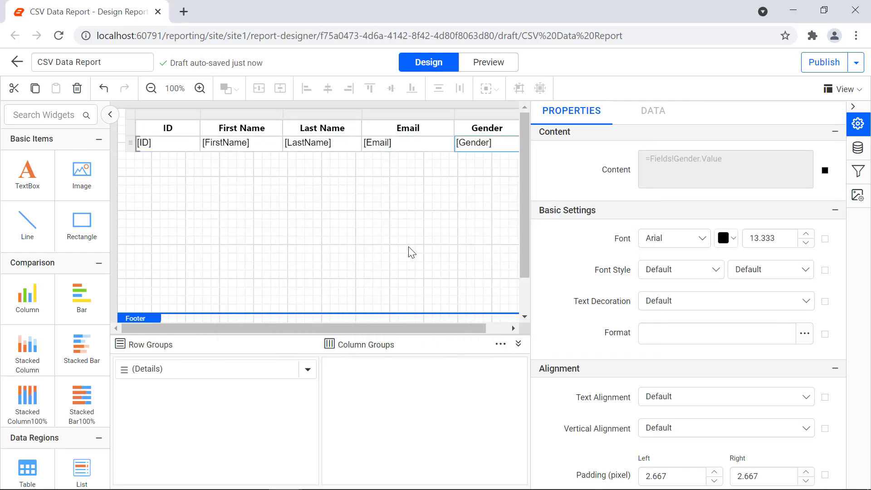
- Set the detail row to Segoe UI, left and middle-aligned, then preview the report
click(131, 143)
click(675, 238)
scroll(704, 321, down, 5)
click(681, 358)
click(726, 397)
click(681, 435)
click(685, 428)
click(681, 387)
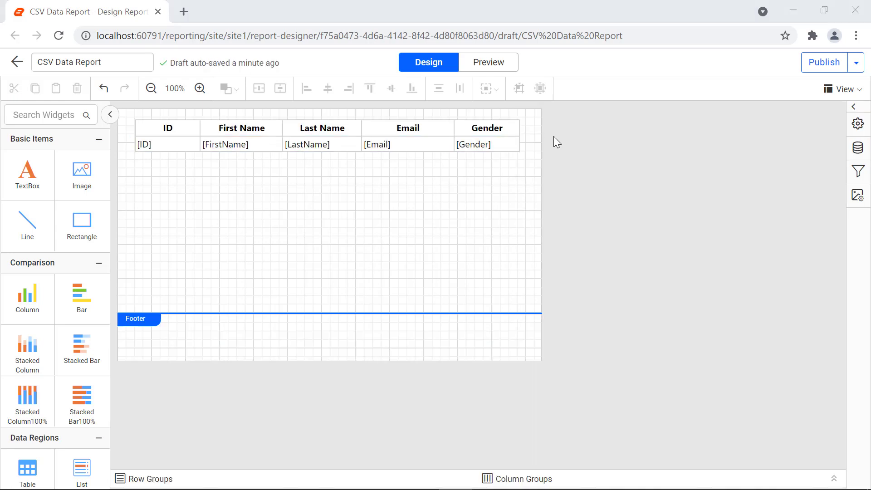
click(499, 67)
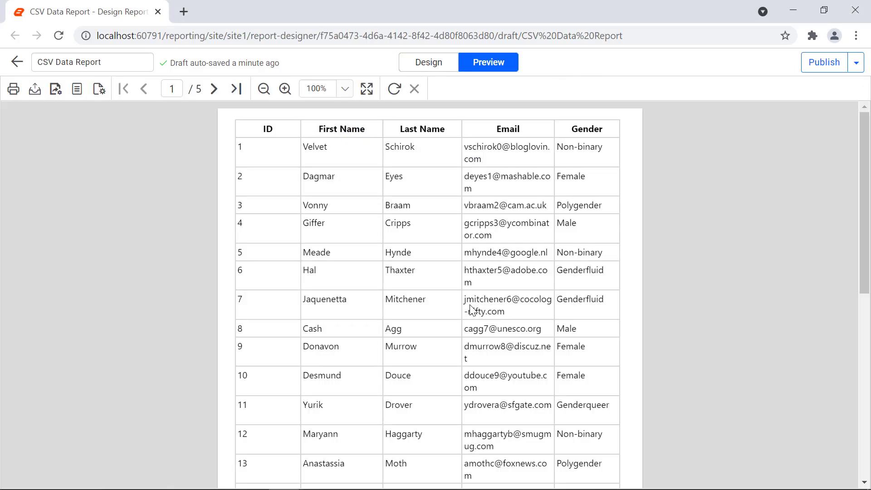